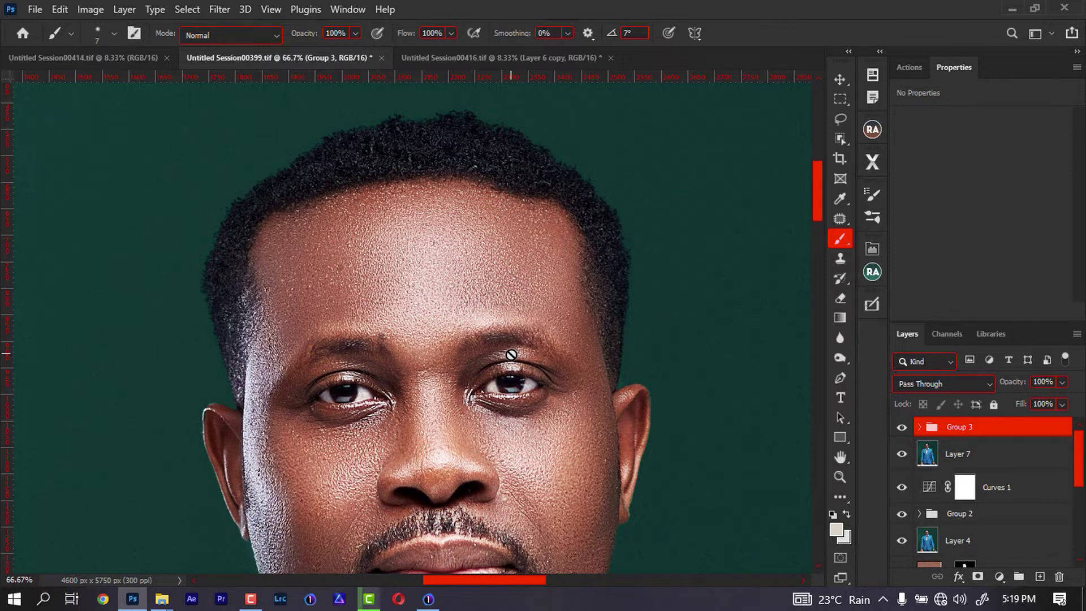
Add a new layer above Group 3 and stamp all visible layers into it
{"action": "key", "text": "ctrl+shift+alt+n"}
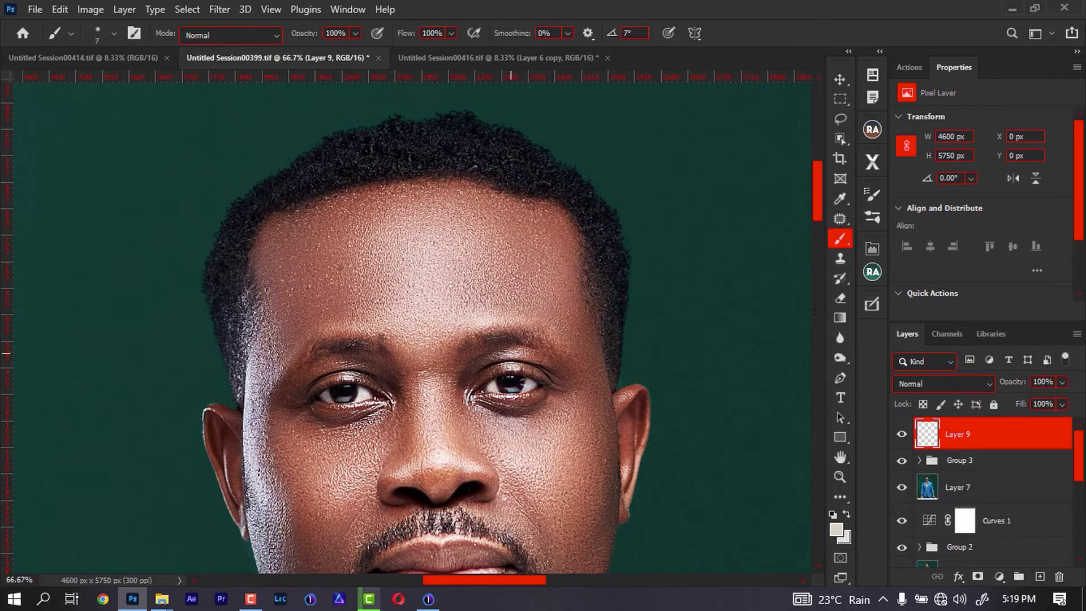
{"action": "key", "text": "ctrl+shift+alt+e"}
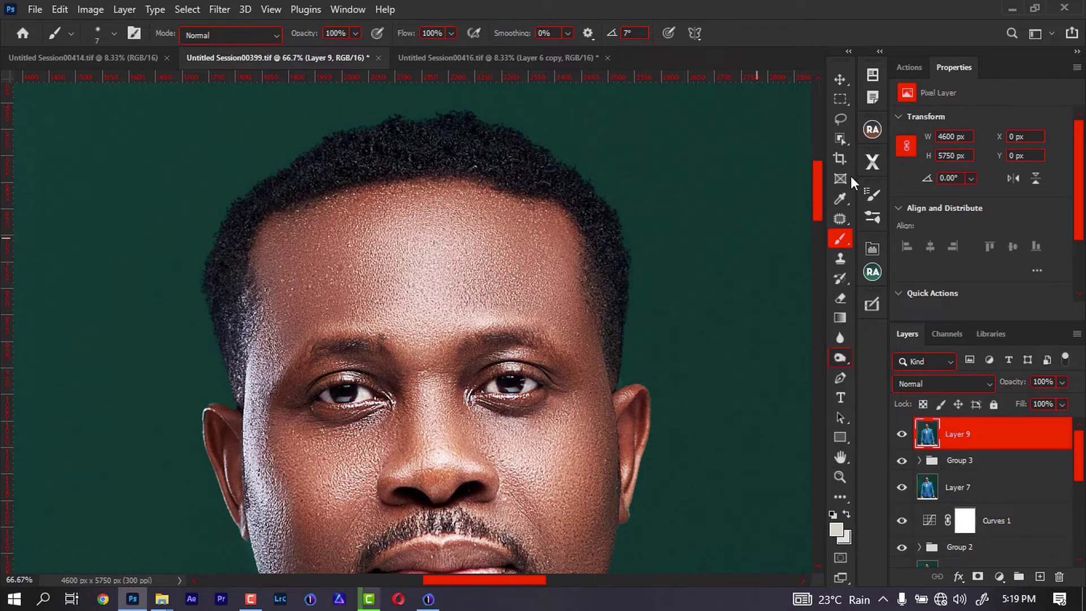
{"action": "left_click", "coordinate": [839, 118]}
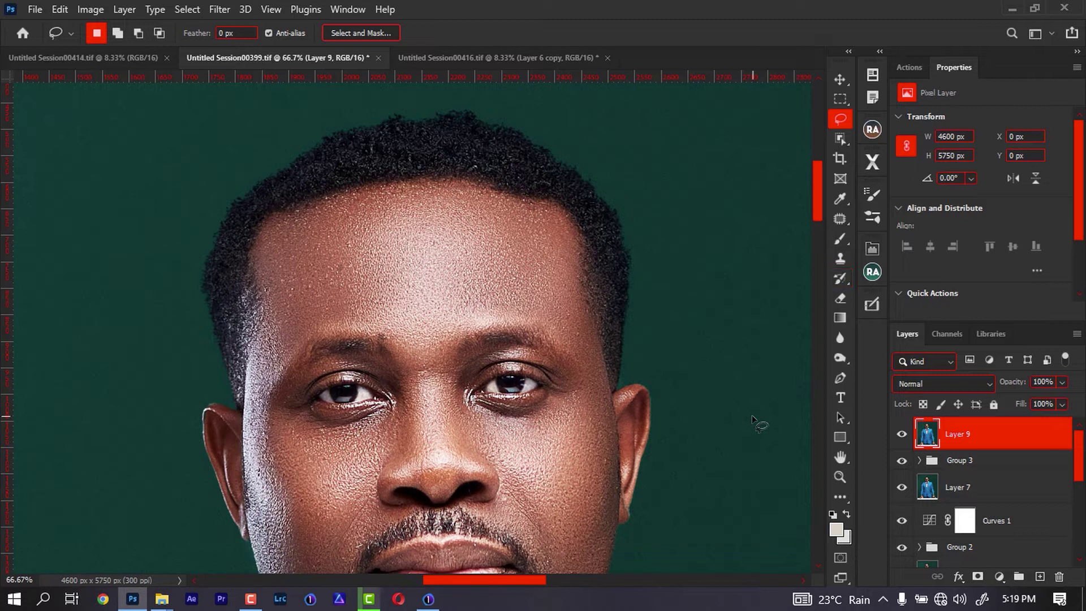
With the Pen tool, trace a path up the image-left temple and along the front hairline to the opposite hairline corner
{"action": "key", "text": "p"}
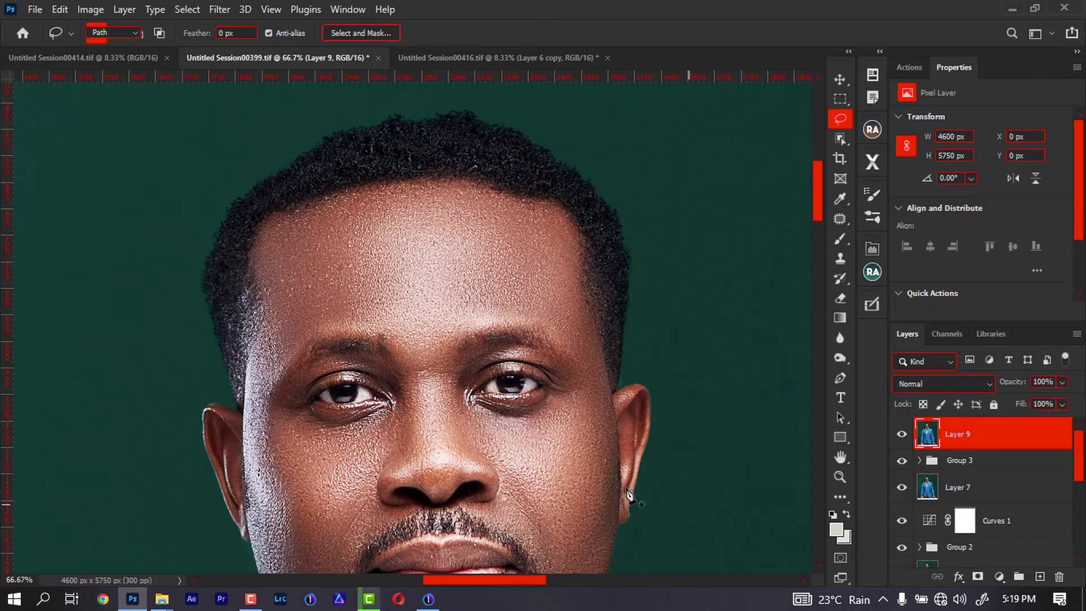
{"action": "key", "text": "p"}
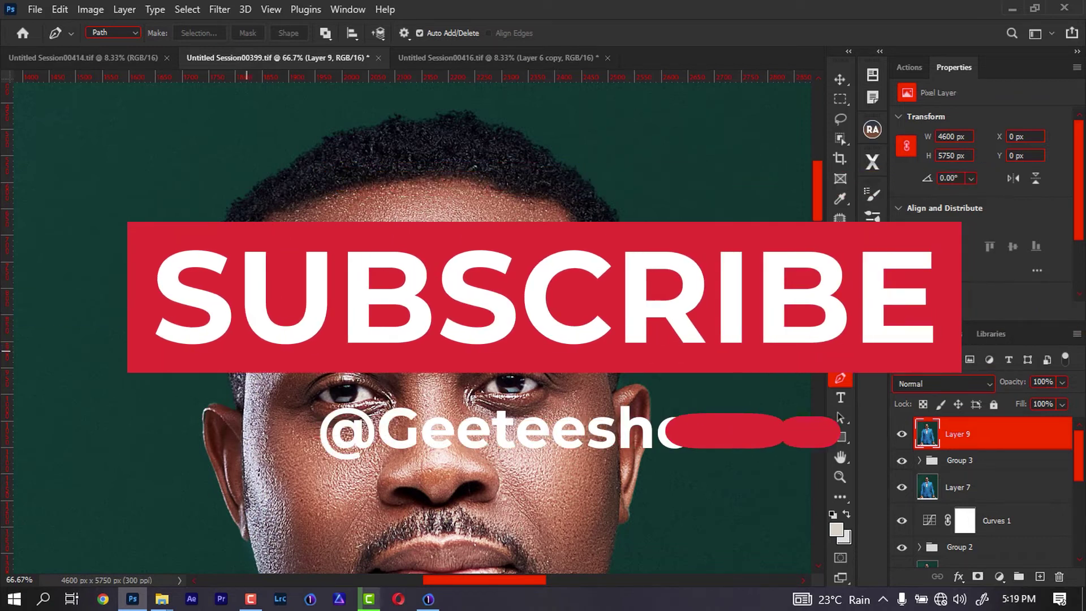
{"action": "left_click", "coordinate": [245, 366]}
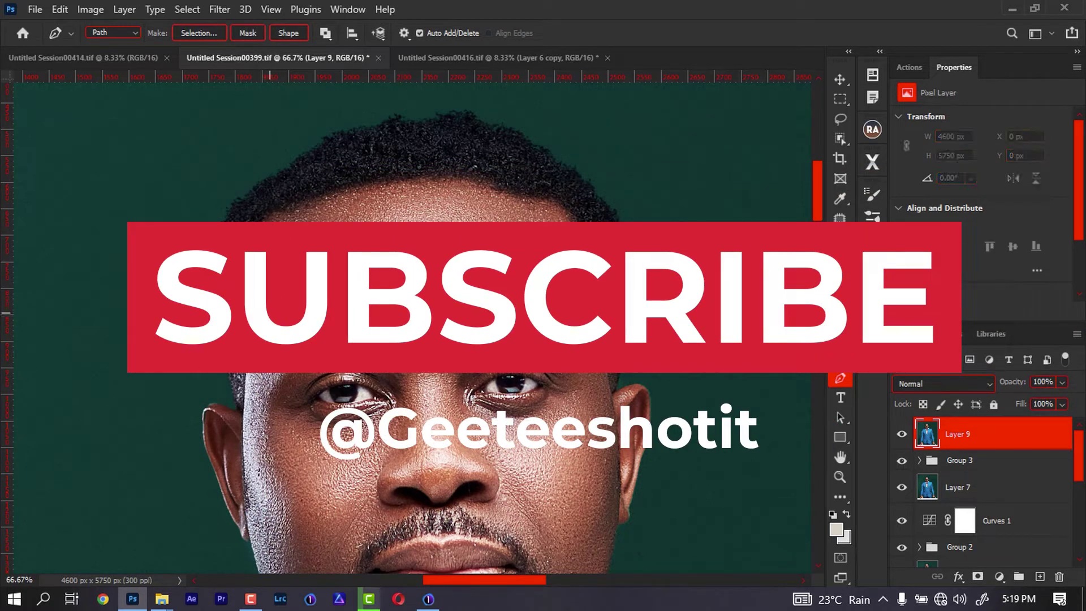
{"action": "left_click_drag", "start_coordinate": [272, 304], "coordinate": [272, 299]}
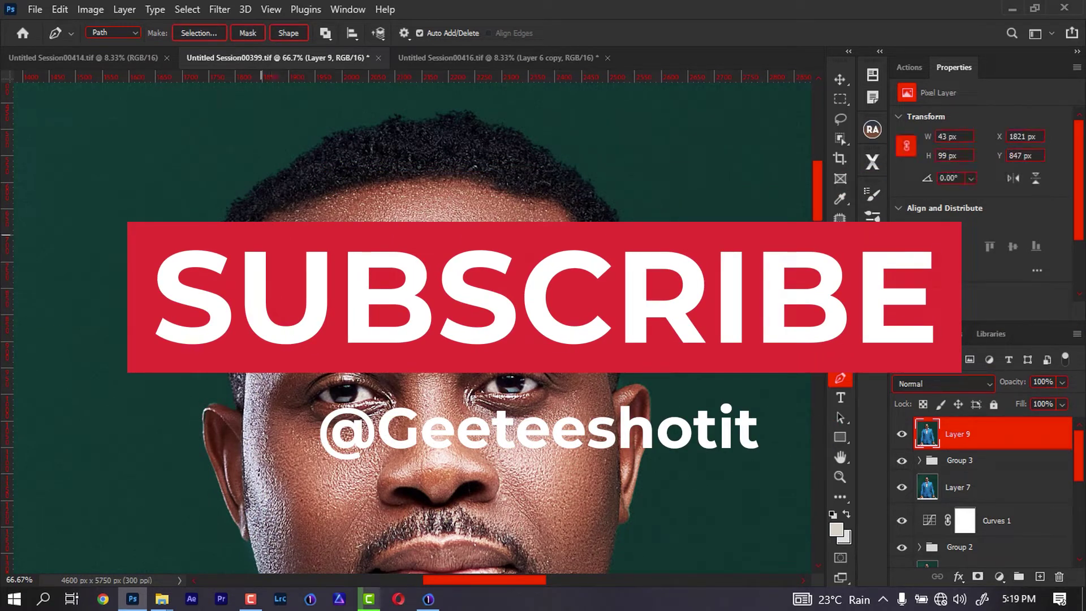
{"action": "left_click_drag", "start_coordinate": [260, 231], "coordinate": [263, 221]}
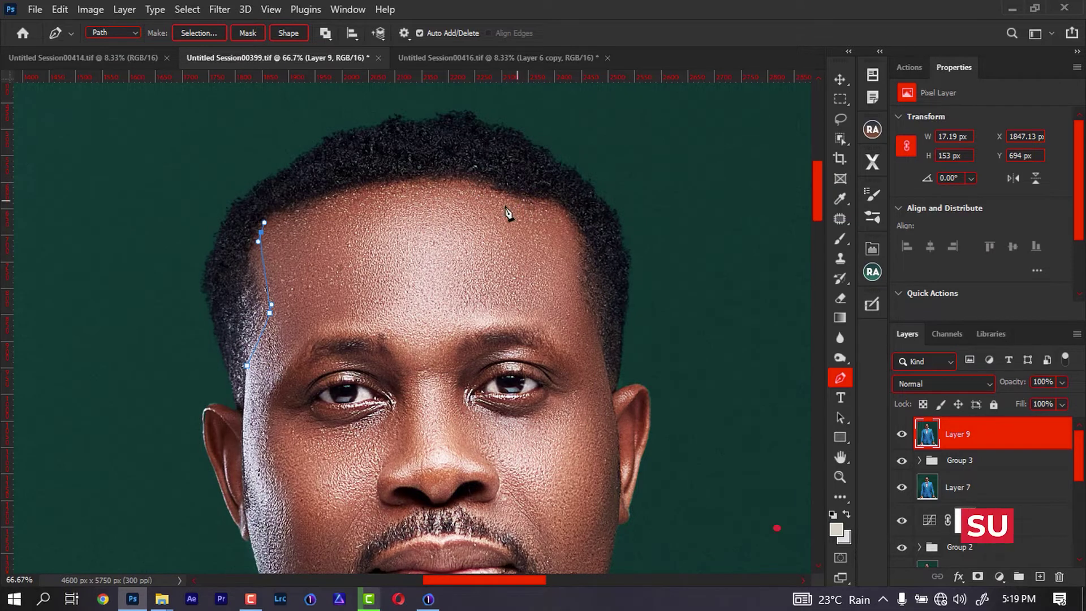
{"action": "left_click_drag", "start_coordinate": [439, 183], "coordinate": [478, 195]}
{"action": "left_click_drag", "start_coordinate": [574, 235], "coordinate": [581, 243]}
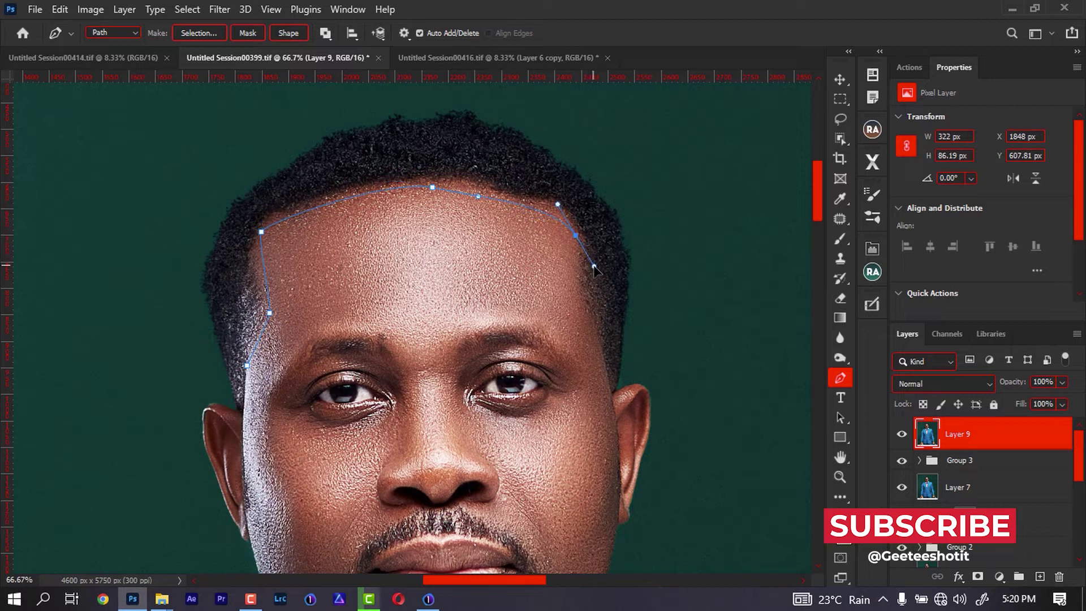
{"action": "left_click_drag", "start_coordinate": [592, 269], "coordinate": [594, 271]}
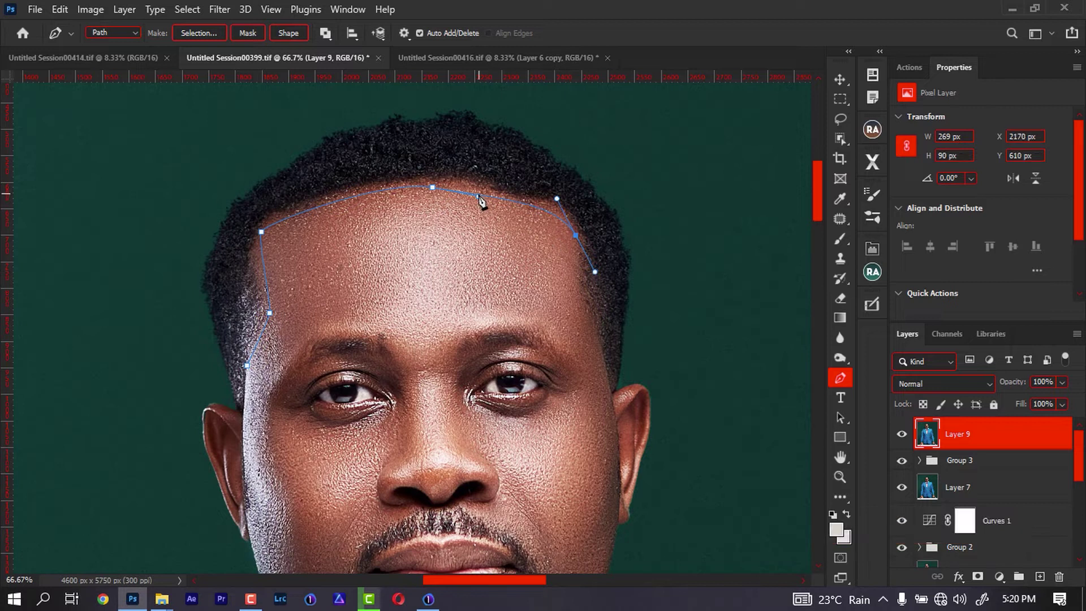
{"action": "left_click_drag", "start_coordinate": [480, 195], "coordinate": [436, 185]}
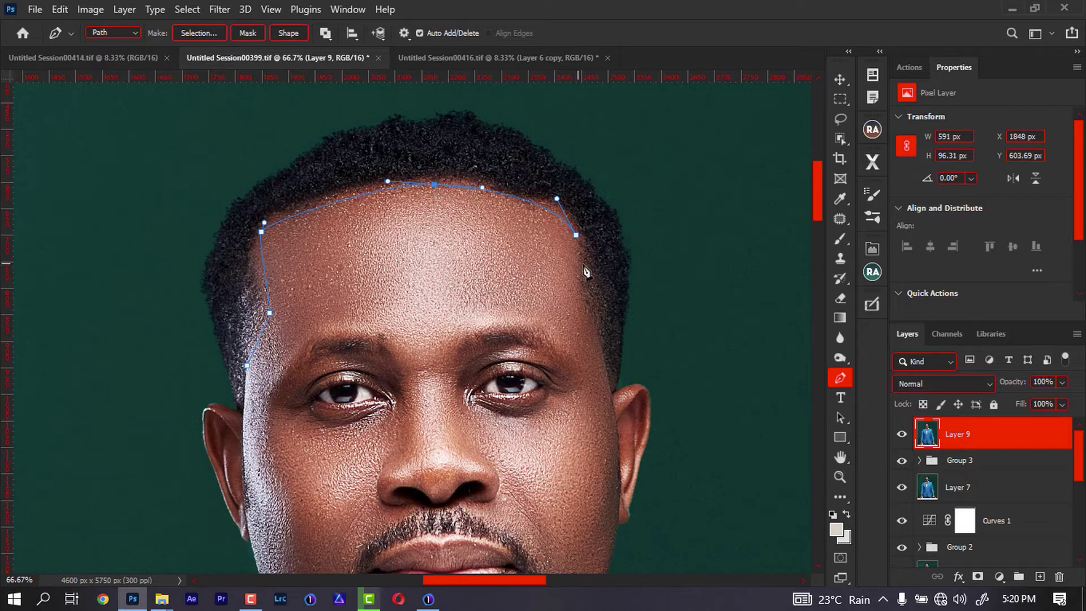
Continue the path from the image-right hairline corner down the temple to the top of the ear, removing the corner's outgoing handle
{"action": "left_click", "coordinate": [575, 235], "text": "ctrl"}
{"action": "left_click", "coordinate": [588, 284]}
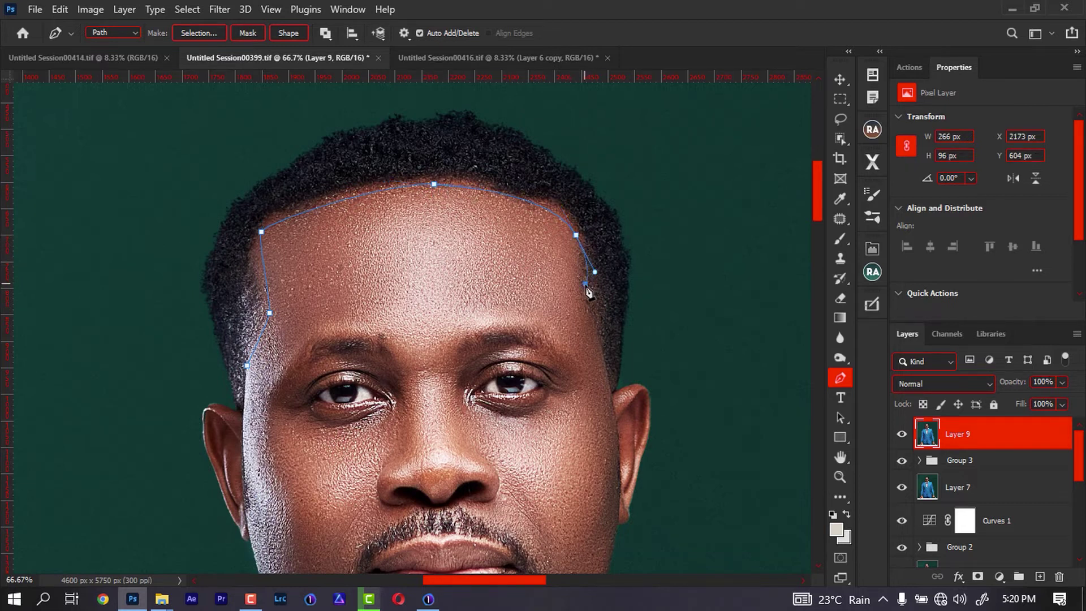
{"action": "key", "text": "ctrl+z"}
{"action": "left_click", "coordinate": [575, 235], "text": "alt"}
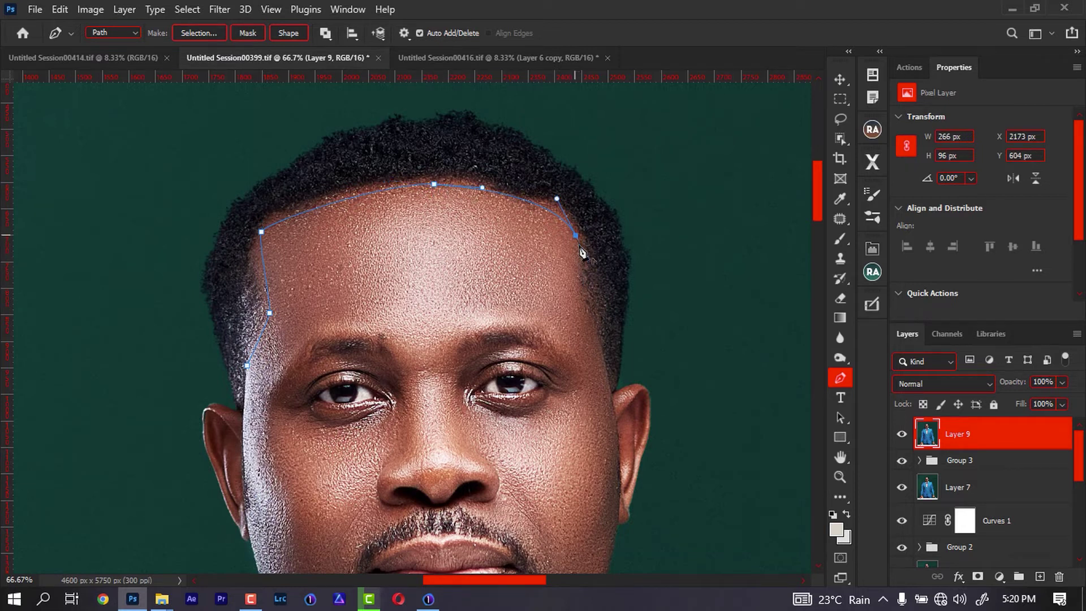
{"action": "left_click", "coordinate": [580, 299]}
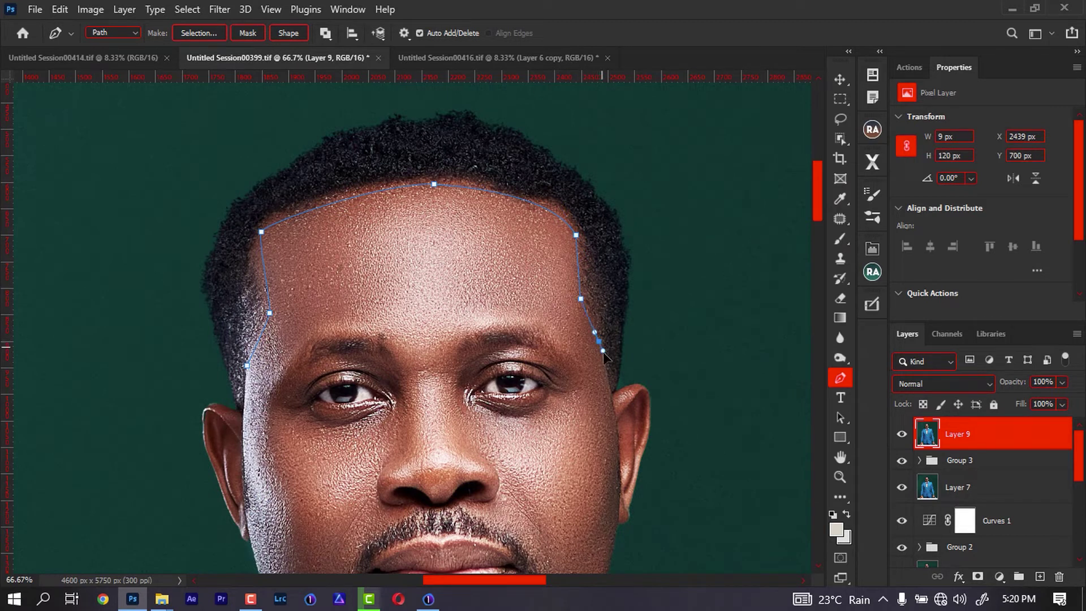
{"action": "left_click", "coordinate": [608, 382]}
{"action": "left_click_drag", "start_coordinate": [607, 371], "coordinate": [623, 378]}
{"action": "left_click", "coordinate": [610, 398]}
Loop the path through the background around the outside of the hair and close it at the starting point on the image-left temple
{"action": "left_click_drag", "start_coordinate": [634, 366], "coordinate": [648, 310]}
{"action": "left_click_drag", "start_coordinate": [663, 268], "coordinate": [664, 236]}
{"action": "left_click_drag", "start_coordinate": [660, 184], "coordinate": [661, 160]}
{"action": "left_click_drag", "start_coordinate": [646, 128], "coordinate": [571, 91]}
{"action": "left_click_drag", "start_coordinate": [537, 88], "coordinate": [517, 88]}
{"action": "left_click_drag", "start_coordinate": [470, 91], "coordinate": [451, 91]}
{"action": "left_click_drag", "start_coordinate": [428, 93], "coordinate": [356, 102]}
{"action": "left_click_drag", "start_coordinate": [336, 108], "coordinate": [218, 172]}
{"action": "left_click_drag", "start_coordinate": [191, 199], "coordinate": [163, 271]}
{"action": "left_click_drag", "start_coordinate": [161, 295], "coordinate": [162, 312]}
{"action": "key", "text": "ctrl+shift+z"}
{"action": "key", "text": "ctrl+shift+z"}
{"action": "key", "text": "ctrl+shift+z"}
{"action": "key", "text": "ctrl+shift+z"}
{"action": "key", "text": "ctrl+shift+z"}
{"action": "key", "text": "ctrl+shift+z"}
{"action": "key", "text": "ctrl+shift+z"}
{"action": "key", "text": "ctrl+shift+z"}
{"action": "key", "text": "ctrl+shift+z"}
{"action": "key", "text": "ctrl+shift+z"}
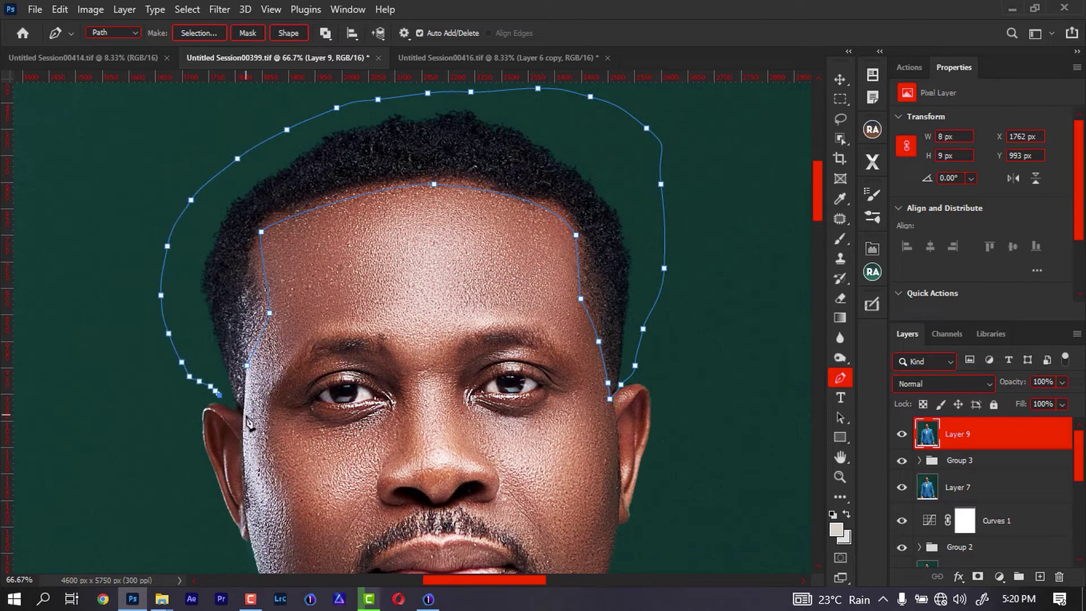
{"action": "left_click", "coordinate": [246, 364]}
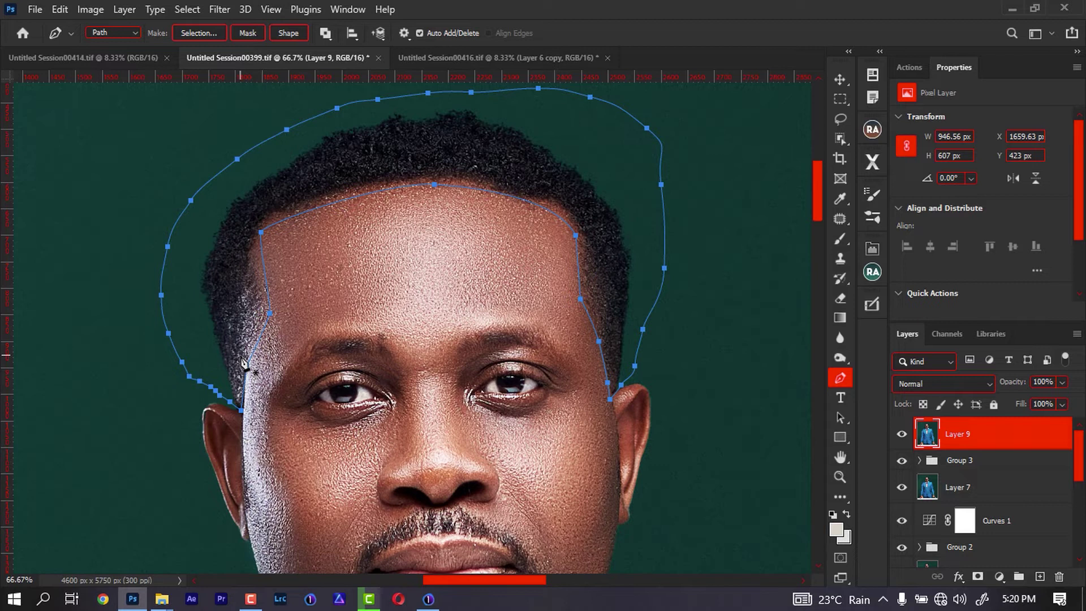
Convert the closed hair path to a selection and feather it by 5 pixels
{"action": "key", "text": "ctrl+Return"}
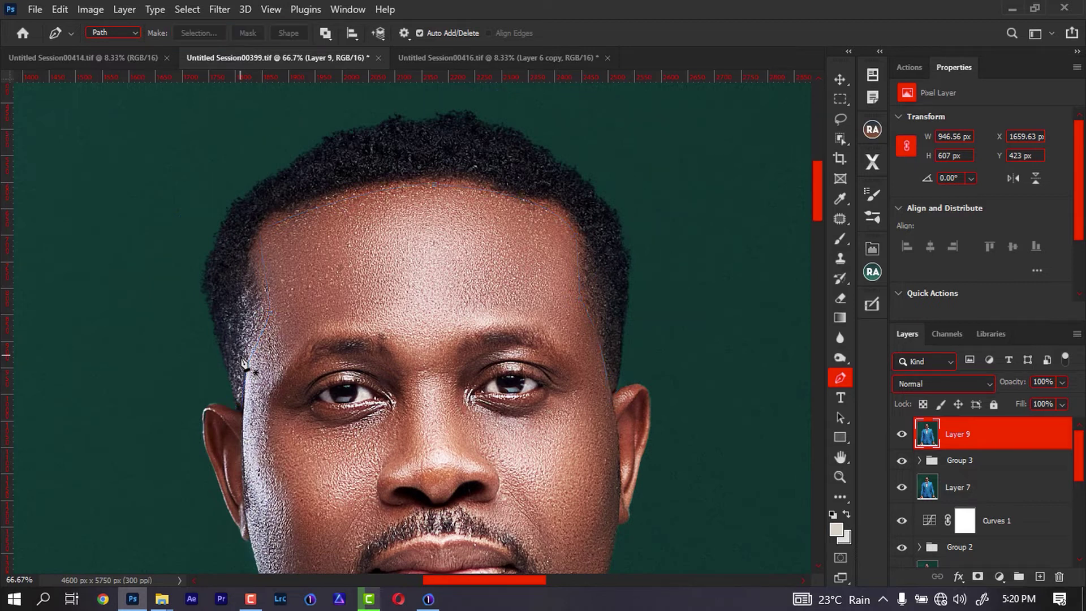
{"action": "right_click", "coordinate": [433, 159]}
{"action": "double_click", "coordinate": [540, 17]}
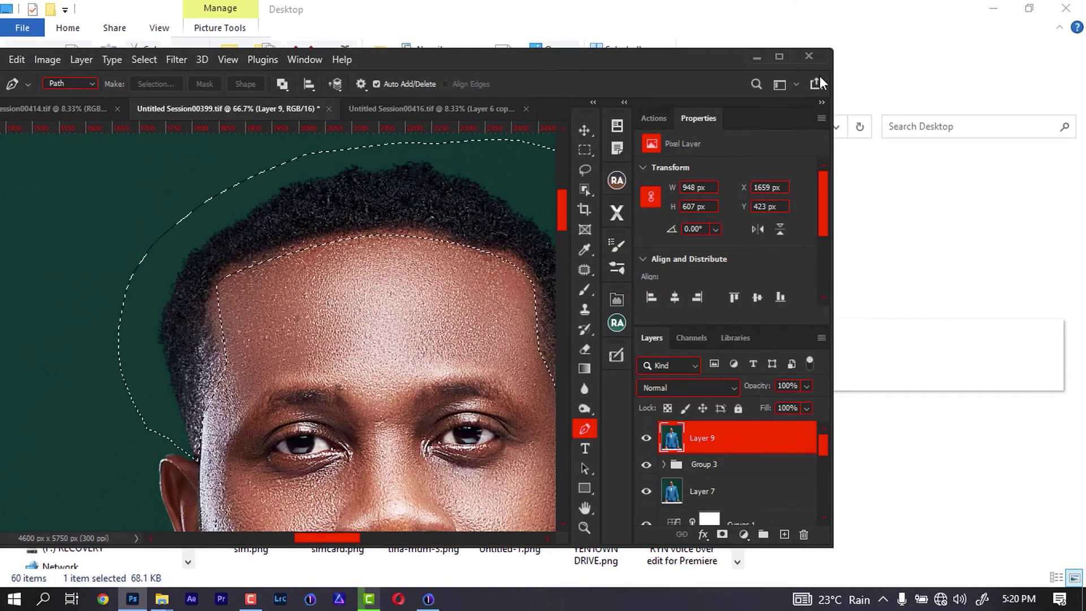
{"action": "left_click", "coordinate": [776, 58]}
{"action": "left_click", "coordinate": [839, 119]}
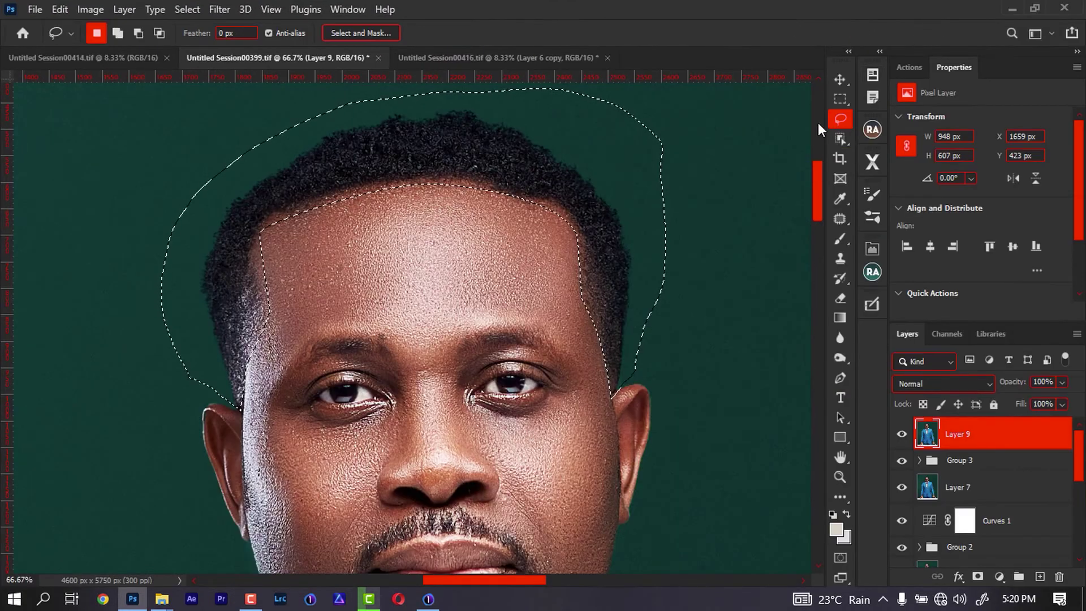
{"action": "right_click", "coordinate": [383, 148]}
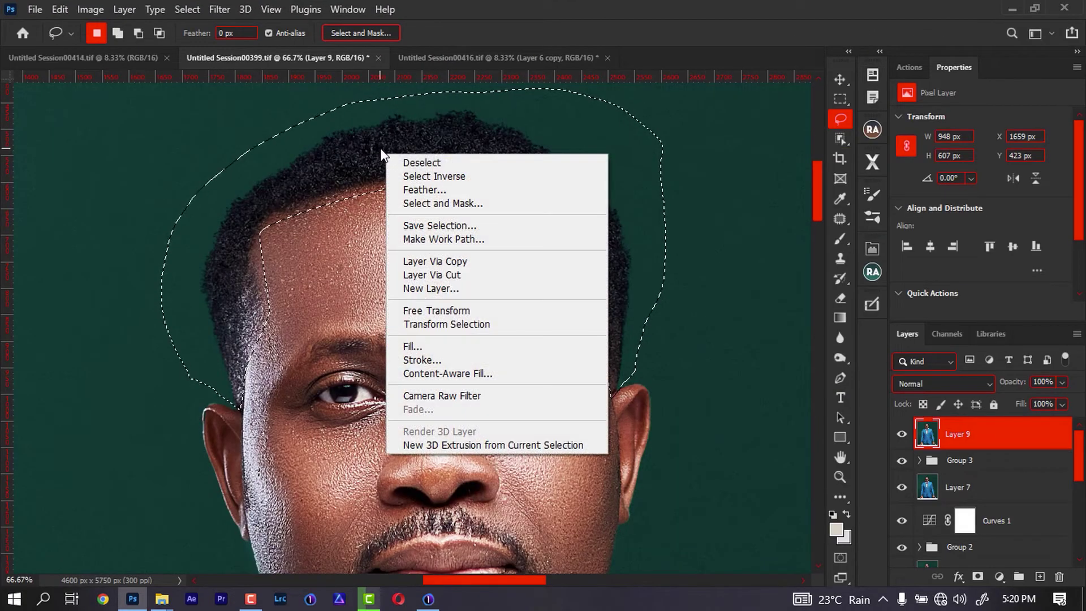
{"action": "left_click", "coordinate": [433, 189]}
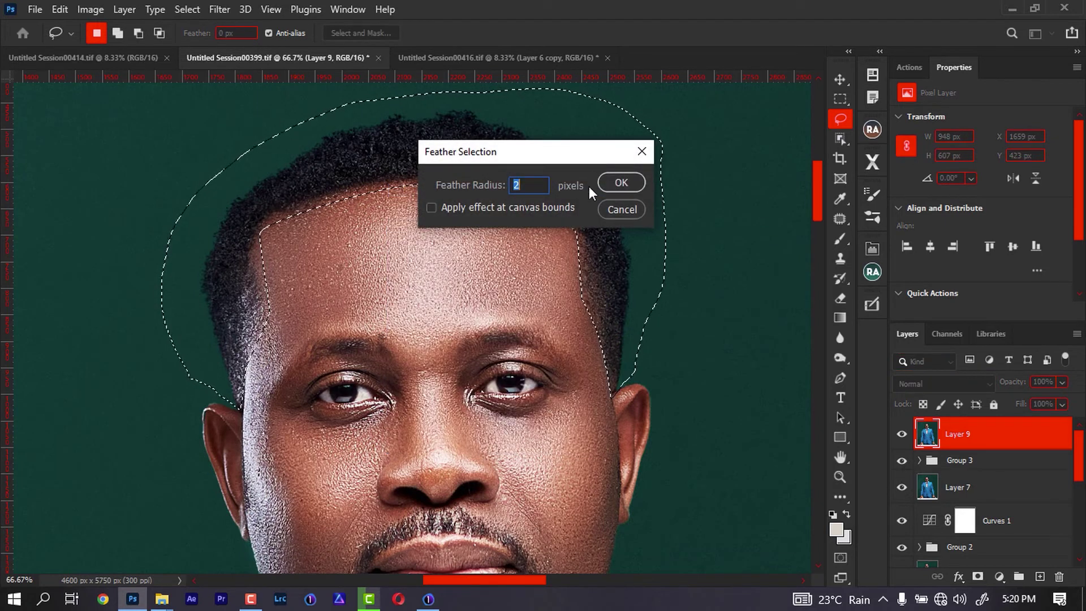
{"action": "type", "text": "5"}
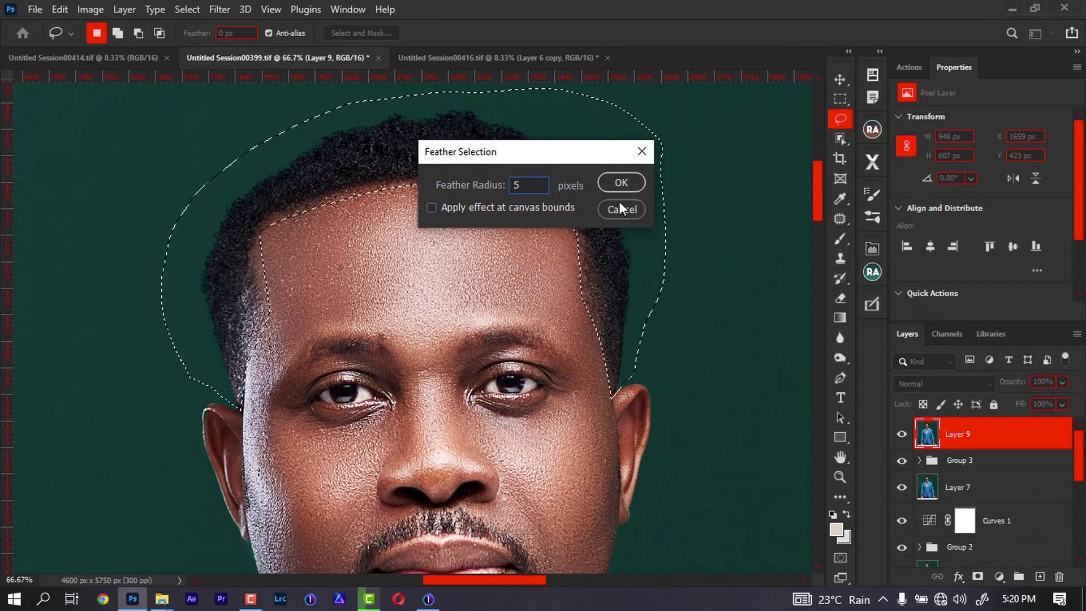
{"action": "left_click", "coordinate": [621, 189]}
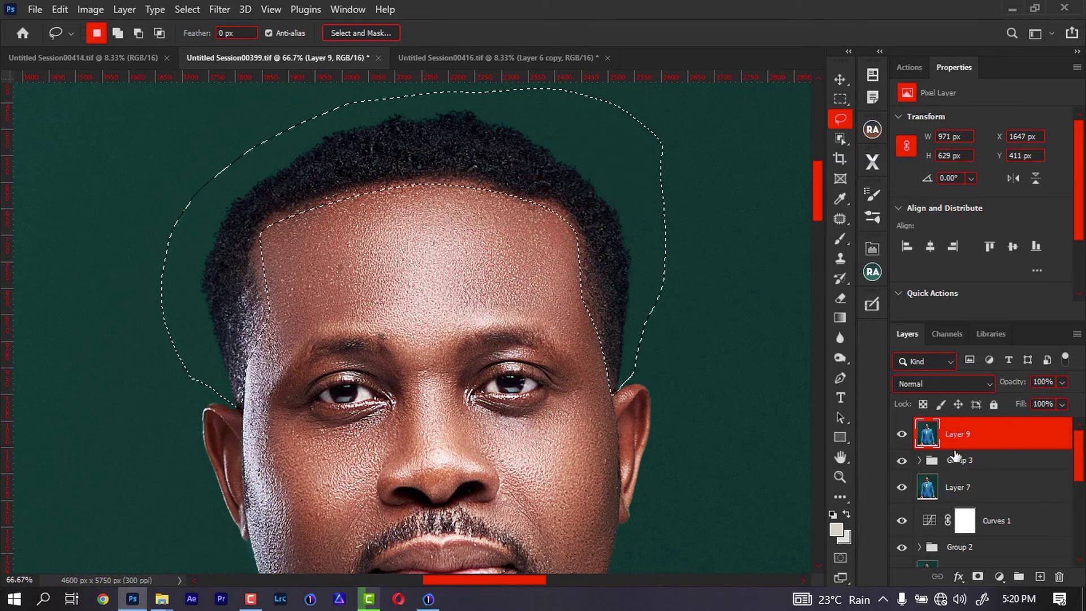
With the Clone Stamp, paint hair texture inside the selection along the front hairline and down the image-left temple
{"action": "key", "text": "s"}
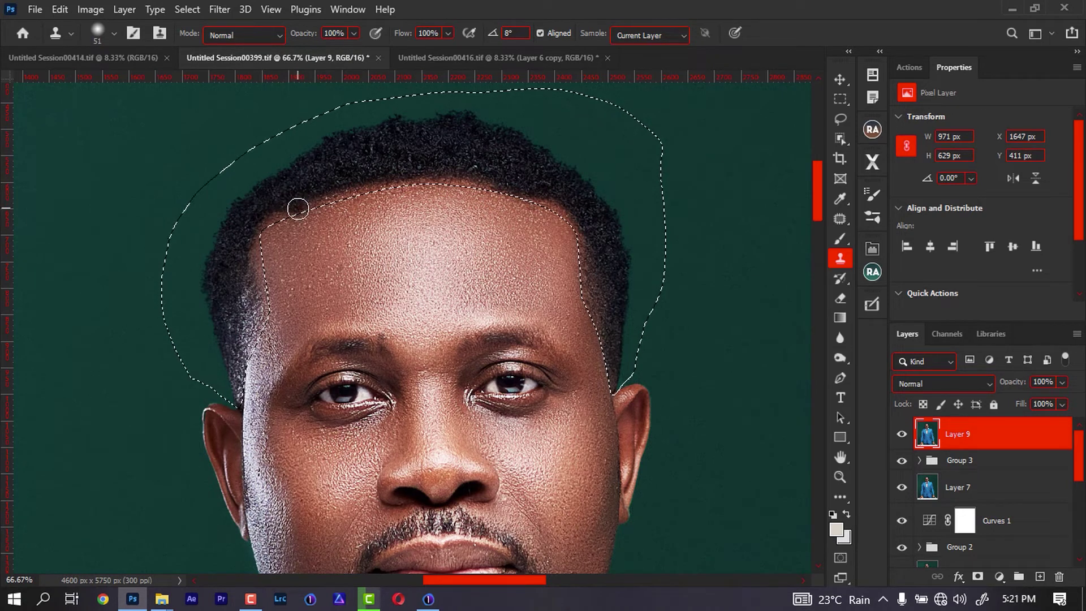
{"action": "mouse_move", "coordinate": [301, 208]}
{"action": "left_mouse_down"}
{"action": "mouse_move", "coordinate": [489, 182]}
{"action": "mouse_move", "coordinate": [560, 204]}
{"action": "mouse_move", "coordinate": [557, 189]}
{"action": "mouse_move", "coordinate": [579, 218]}
{"action": "mouse_move", "coordinate": [568, 216]}
{"action": "mouse_move", "coordinate": [582, 233]}
{"action": "mouse_move", "coordinate": [594, 311]}
{"action": "left_mouse_up"}
{"action": "left_click", "coordinate": [500, 177], "text": "alt"}
{"action": "left_click", "coordinate": [578, 218], "text": "alt"}
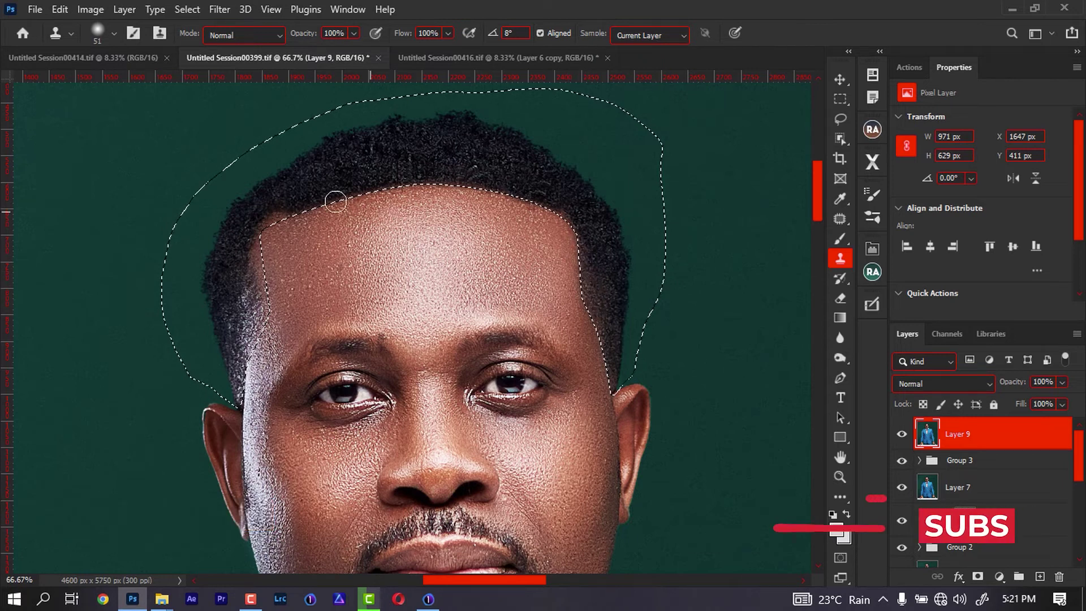
{"action": "mouse_move", "coordinate": [279, 214]}
{"action": "left_mouse_down"}
{"action": "mouse_move", "coordinate": [248, 236]}
{"action": "mouse_move", "coordinate": [260, 261]}
{"action": "mouse_move", "coordinate": [243, 260]}
{"action": "mouse_move", "coordinate": [259, 265]}
{"action": "mouse_move", "coordinate": [250, 314]}
{"action": "mouse_move", "coordinate": [252, 285]}
{"action": "mouse_move", "coordinate": [249, 295]}
{"action": "left_mouse_up"}
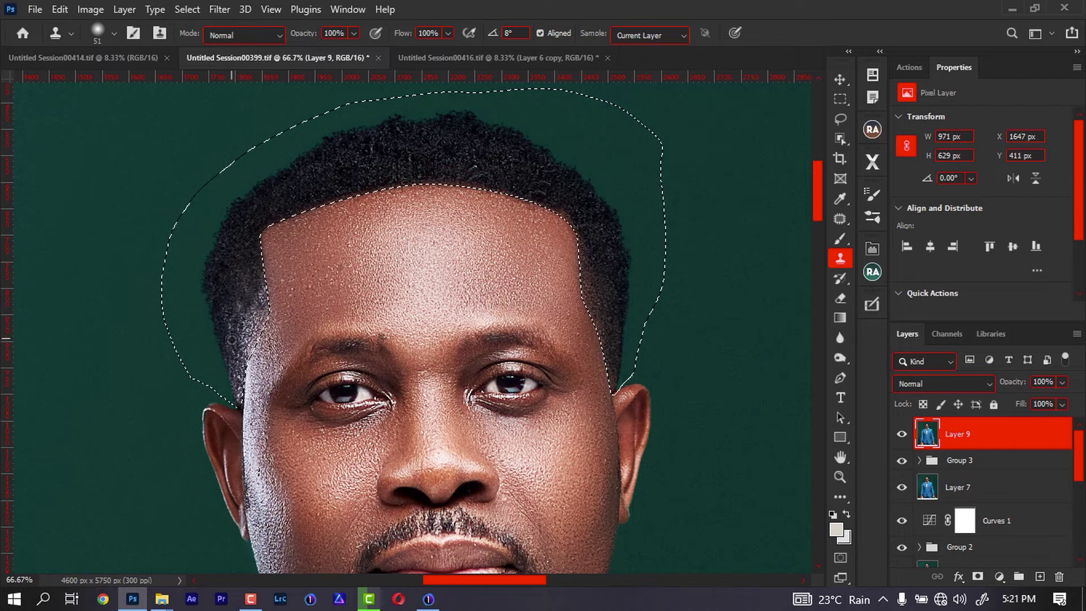
{"action": "mouse_move", "coordinate": [250, 349]}
{"action": "left_mouse_down"}
{"action": "mouse_move", "coordinate": [258, 290]}
{"action": "mouse_move", "coordinate": [247, 317]}
{"action": "left_mouse_up"}
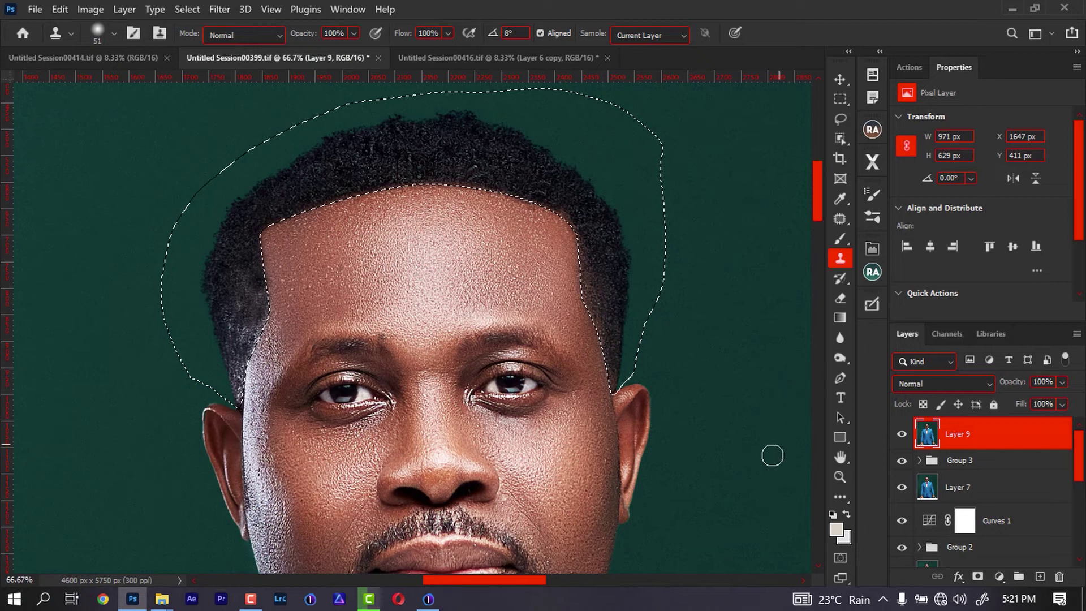
Clone cleaner hair texture over the image-right hairline corner and clear the selection
{"action": "left_click", "coordinate": [582, 209], "text": "alt"}
{"action": "left_click_drag", "start_coordinate": [572, 215], "coordinate": [555, 191]}
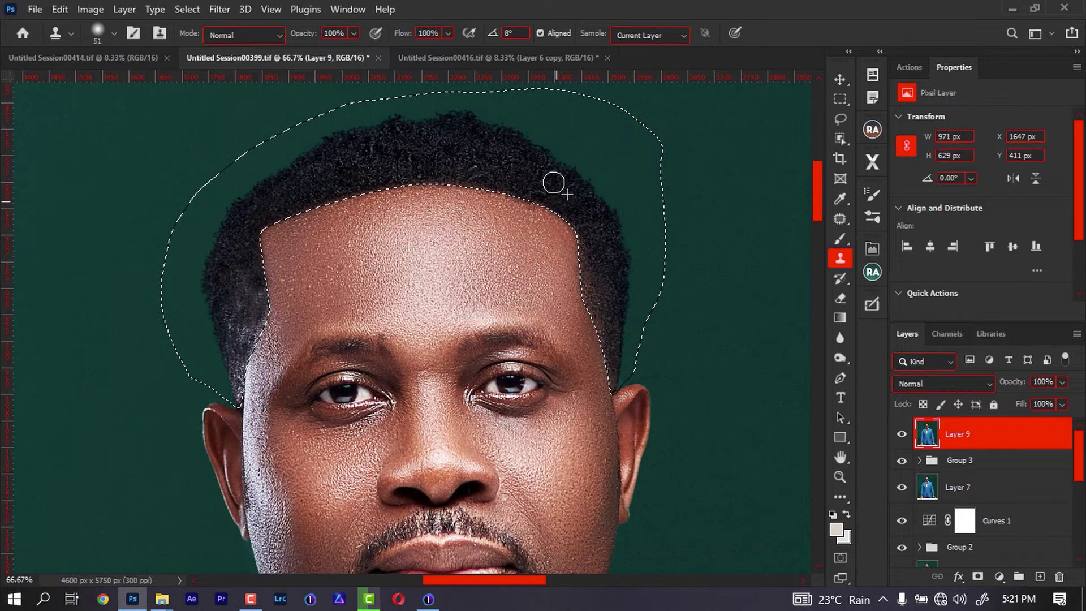
{"action": "left_click", "coordinate": [449, 167], "text": "alt"}
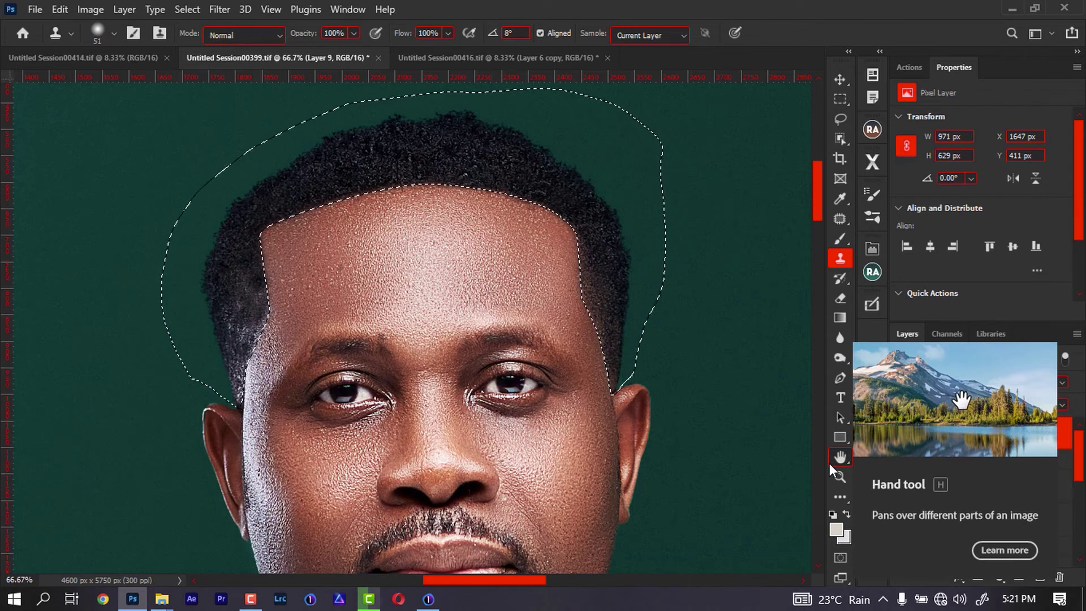
{"action": "key", "text": "ctrl+d"}
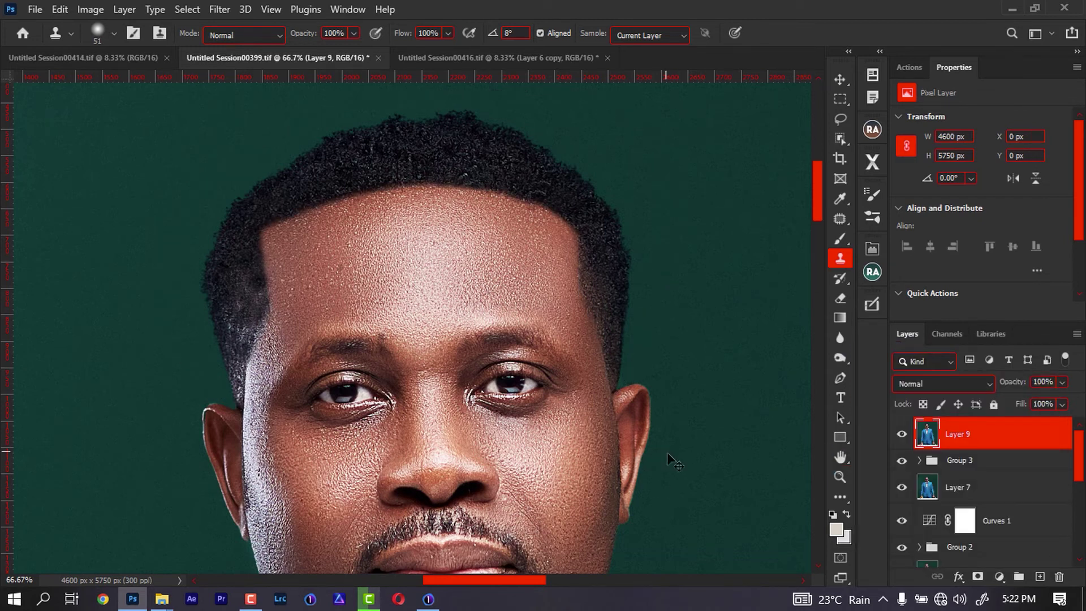
Round off the image-left hairline corner by cloning hair over the sharp edge
{"action": "key", "text": "ctrl+minus"}
{"action": "key", "text": "ctrl+minus"}
{"action": "key", "text": "ctrl+minus"}
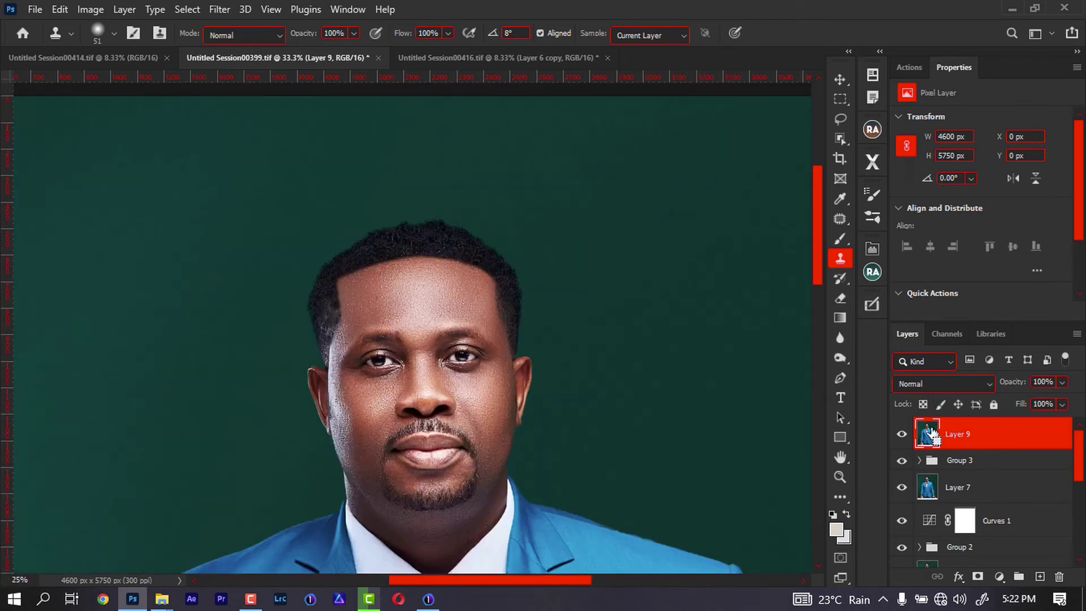
{"action": "key", "text": "ctrl+minus"}
{"action": "key", "text": "ctrl+minus"}
{"action": "key", "text": "ctrl+plus"}
{"action": "key", "text": "ctrl+plus"}
{"action": "key", "text": "ctrl+plus"}
{"action": "key", "text": "ctrl+plus"}
{"action": "key", "text": "ctrl+plus"}
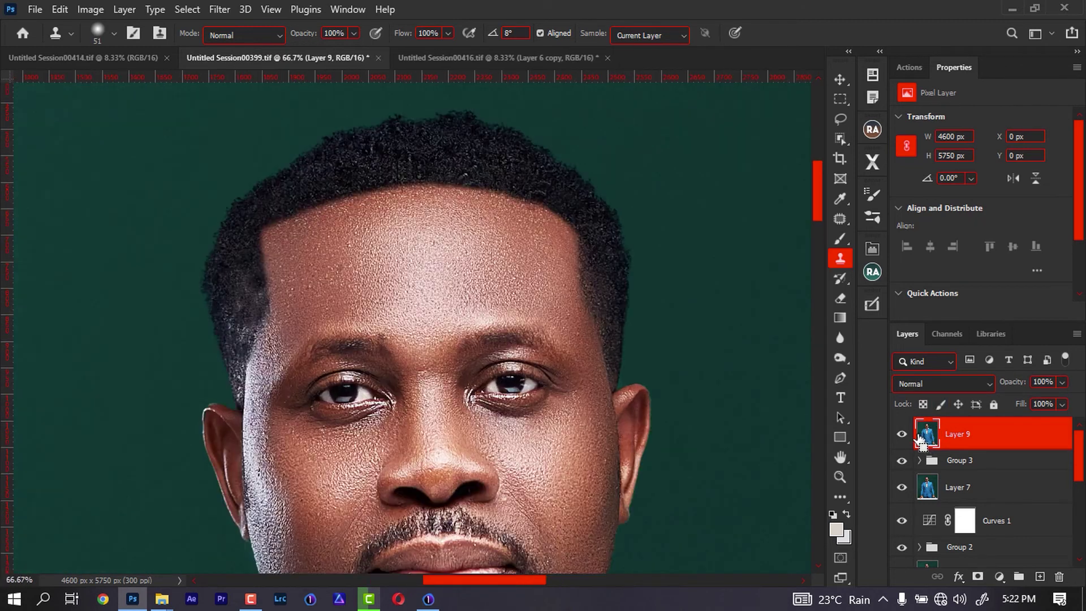
{"action": "left_click_drag", "start_coordinate": [250, 245], "coordinate": [261, 223]}
{"action": "left_click", "coordinate": [262, 224]}
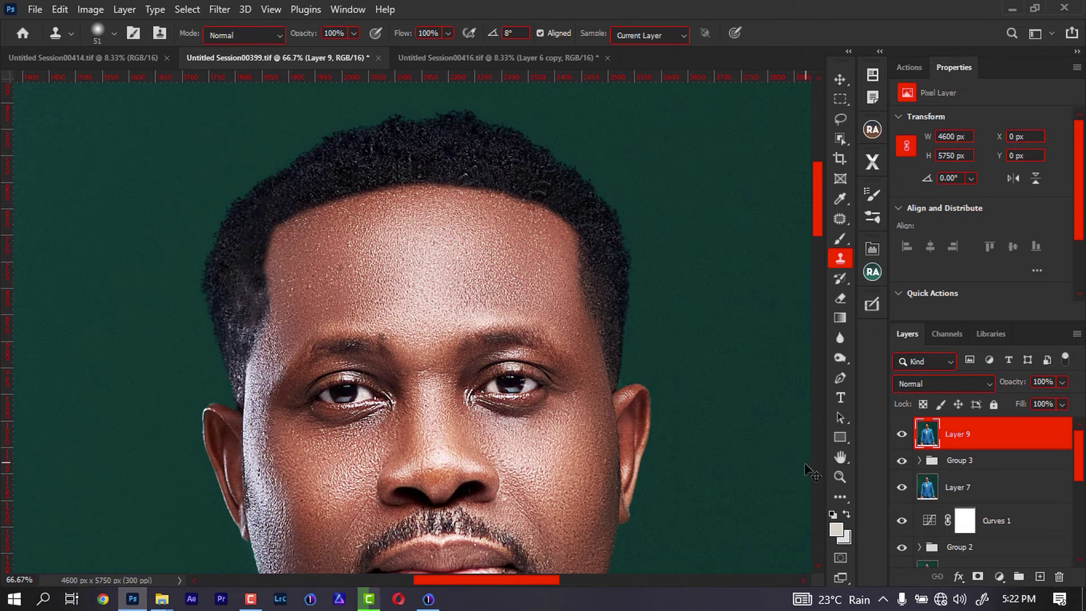
Clone darker hair over the grey, thin patches on the image-left temple, sampling from the hair just above
{"action": "key", "text": "ctrl+minus"}
{"action": "key", "text": "ctrl+minus"}
{"action": "key", "text": "ctrl+minus"}
{"action": "key", "text": "ctrl+minus"}
{"action": "key", "text": "ctrl+minus"}
{"action": "key", "text": "ctrl+plus"}
{"action": "key", "text": "ctrl+plus"}
{"action": "key", "text": "ctrl+plus"}
{"action": "key", "text": "ctrl+plus"}
{"action": "scroll", "coordinate": [814, 453], "scroll_direction": "down", "scroll_amount": 2}
{"action": "scroll", "coordinate": [813, 455], "scroll_direction": "up", "scroll_amount": 2}
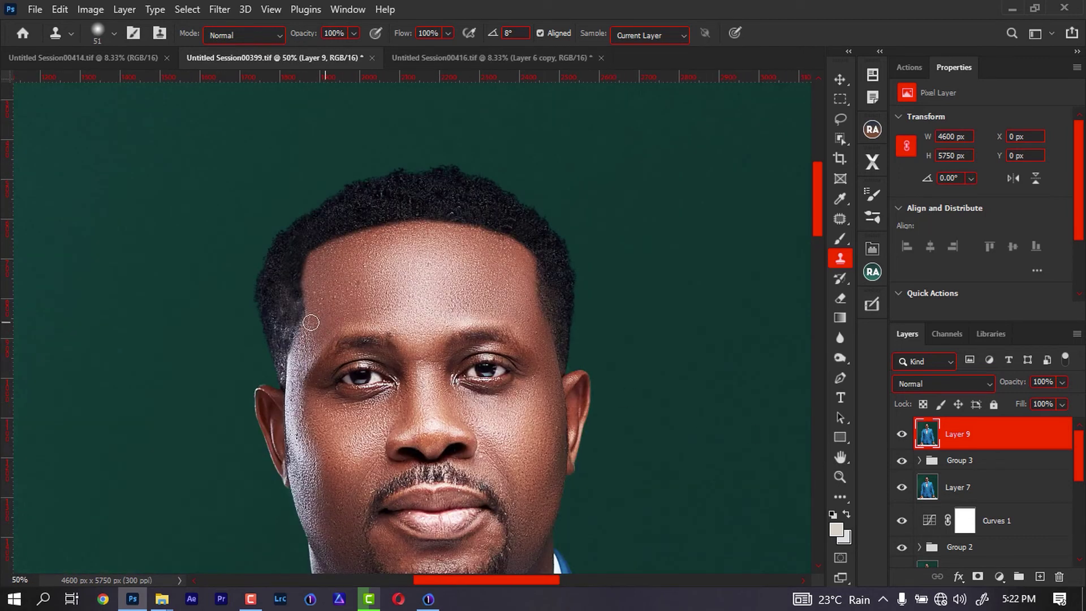
{"action": "left_click", "coordinate": [288, 296], "text": "alt"}
{"action": "left_click", "coordinate": [275, 314]}
{"action": "left_click", "coordinate": [283, 299], "text": "alt"}
{"action": "mouse_move", "coordinate": [283, 317]}
{"action": "left_mouse_down"}
{"action": "mouse_move", "coordinate": [282, 331]}
{"action": "mouse_move", "coordinate": [291, 296]}
{"action": "mouse_move", "coordinate": [303, 332]}
{"action": "left_mouse_up"}
{"action": "key", "text": "ctrl+minus"}
{"action": "key", "text": "ctrl+minus"}
{"action": "key", "text": "ctrl+minus"}
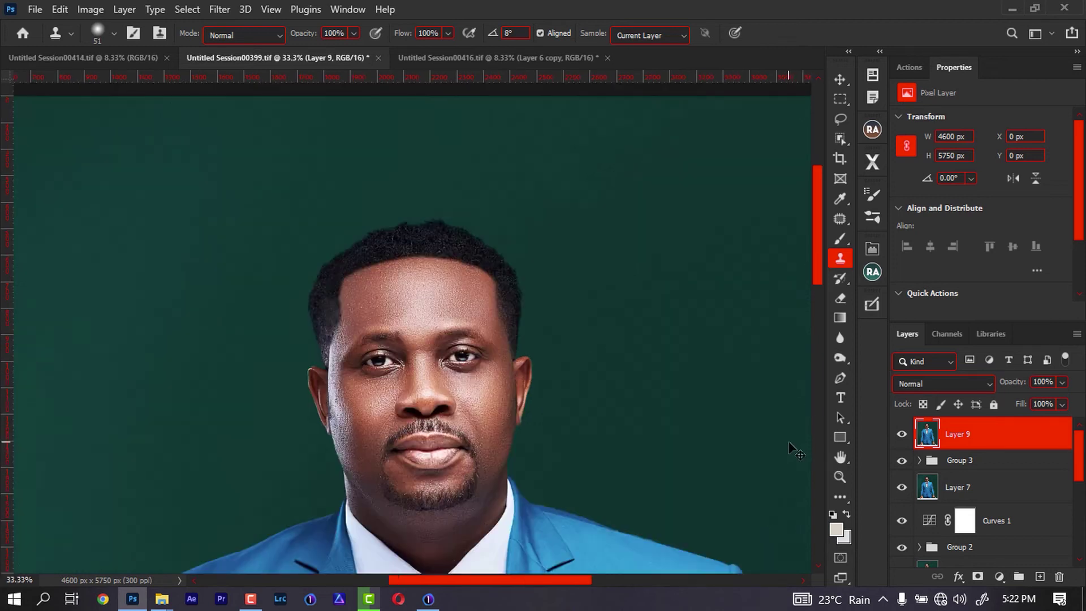
{"action": "key", "text": "ctrl+plus"}
{"action": "key", "text": "ctrl+plus"}
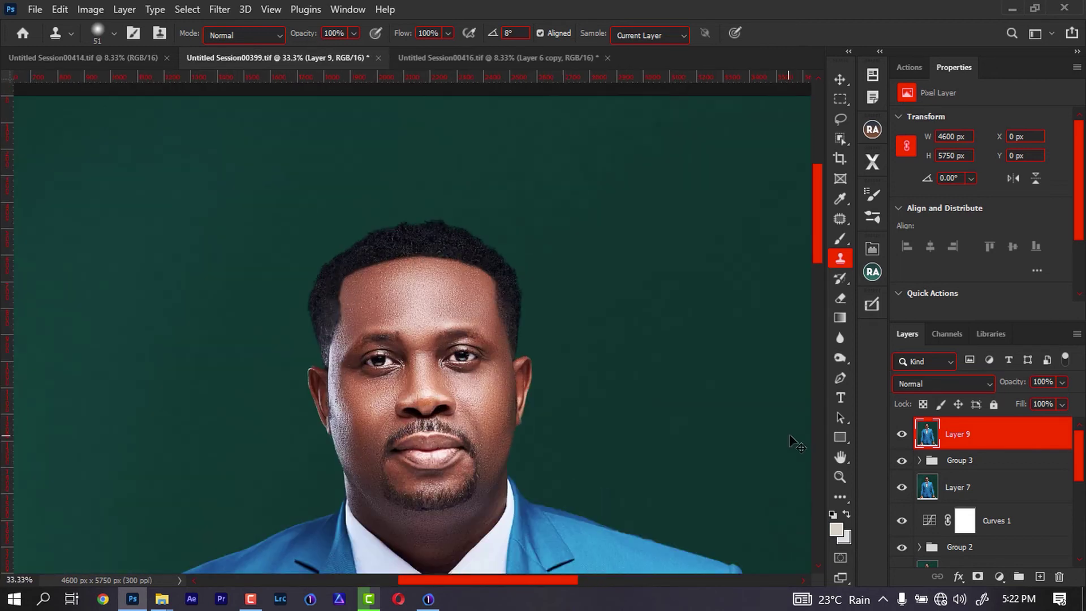